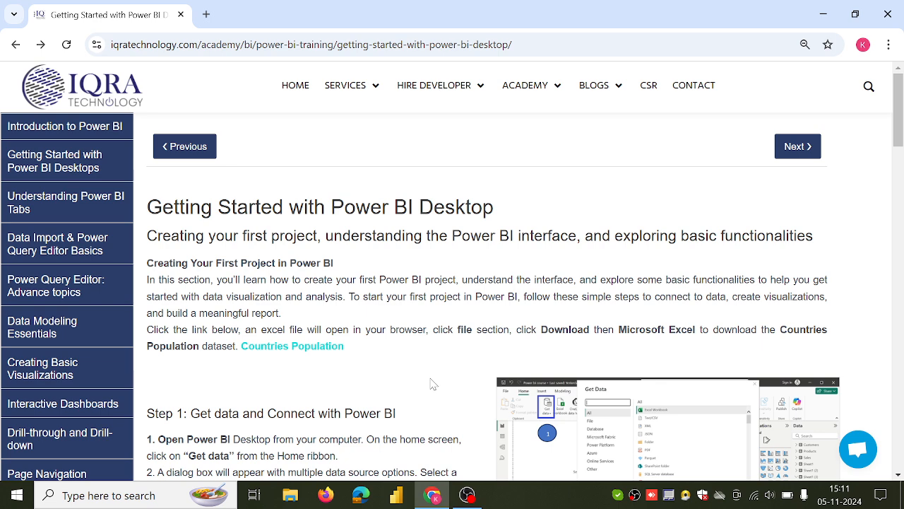
Open the Countries Population dataset and download it as a Microsoft Excel (.xlsx) file
{"action": "left_click", "coordinate": [321, 353]}
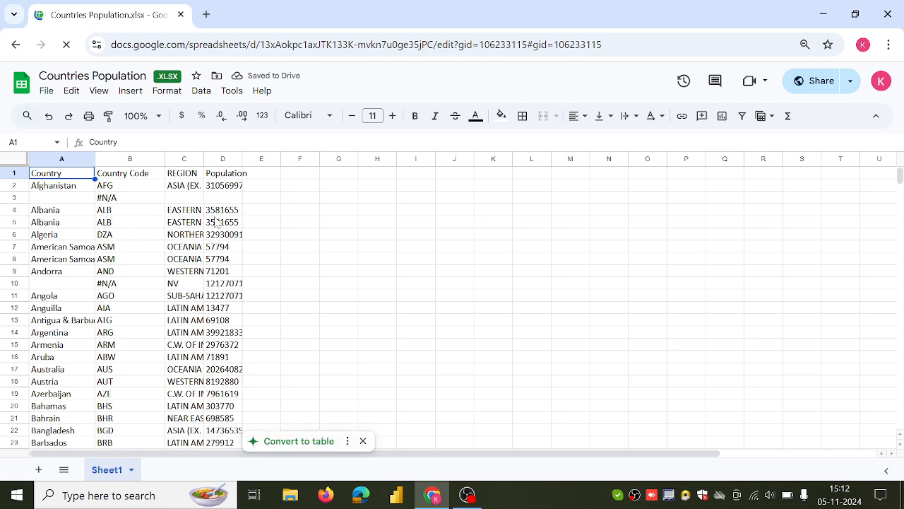
{"action": "left_click", "coordinate": [50, 98]}
{"action": "mouse_move", "coordinate": [135, 264]}
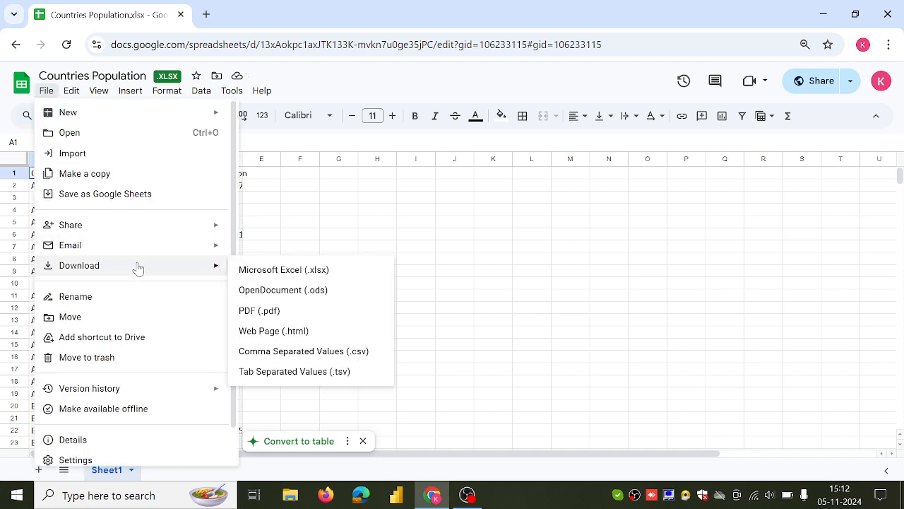
{"action": "left_click", "coordinate": [245, 274]}
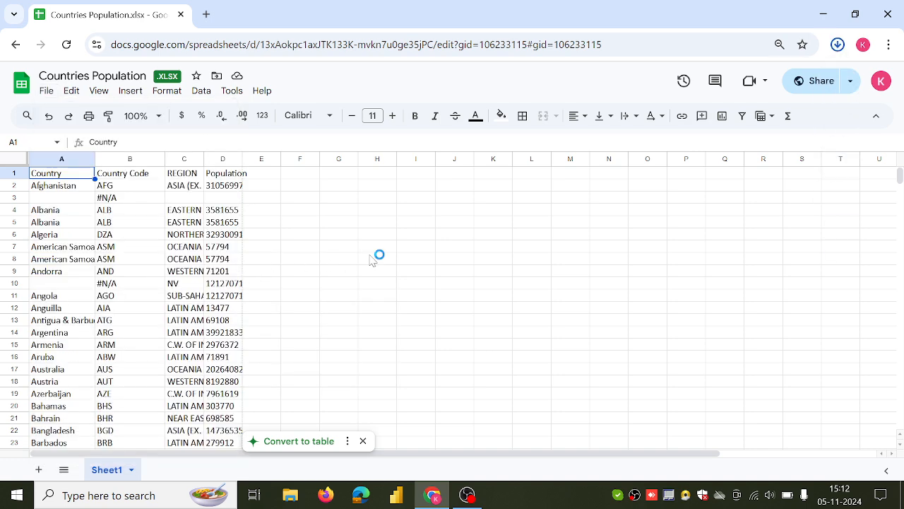
{"action": "mouse_move", "coordinate": [671, 79]}
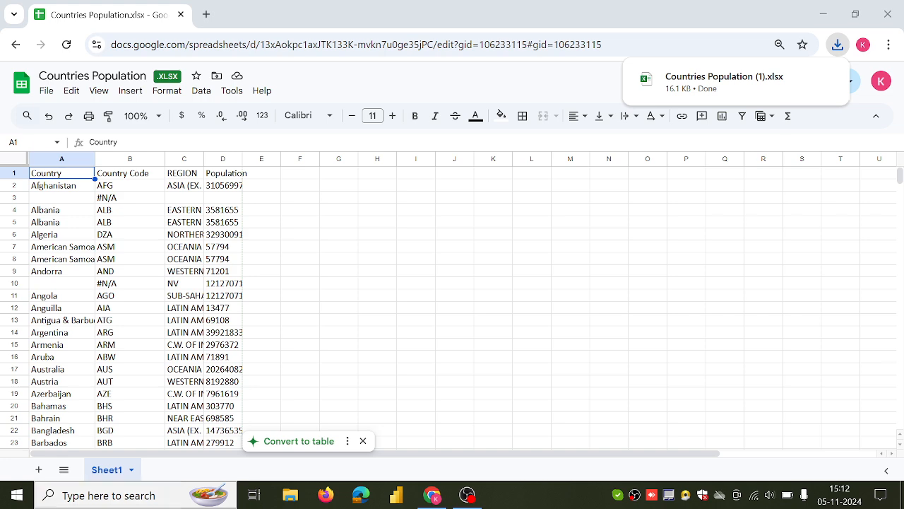
Launch Power BI Desktop from the Windows search
{"action": "left_click", "coordinate": [161, 504]}
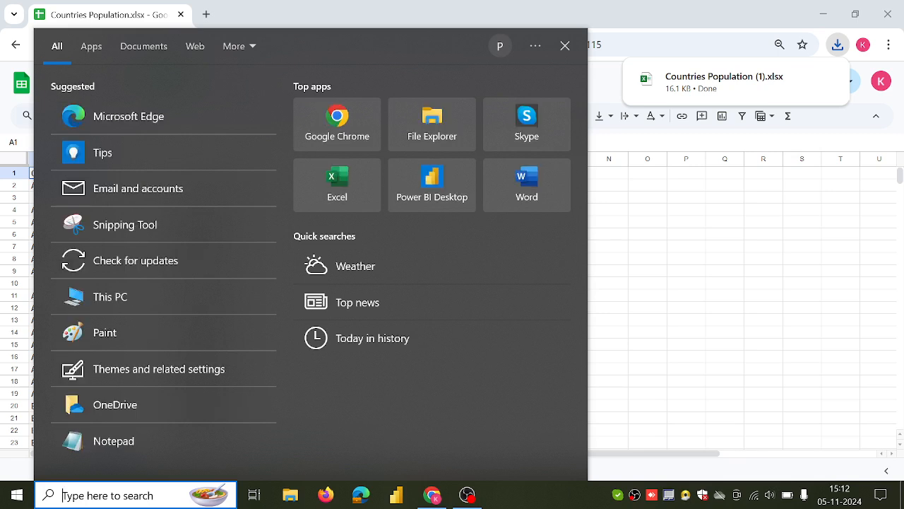
{"action": "type", "text": "po"}
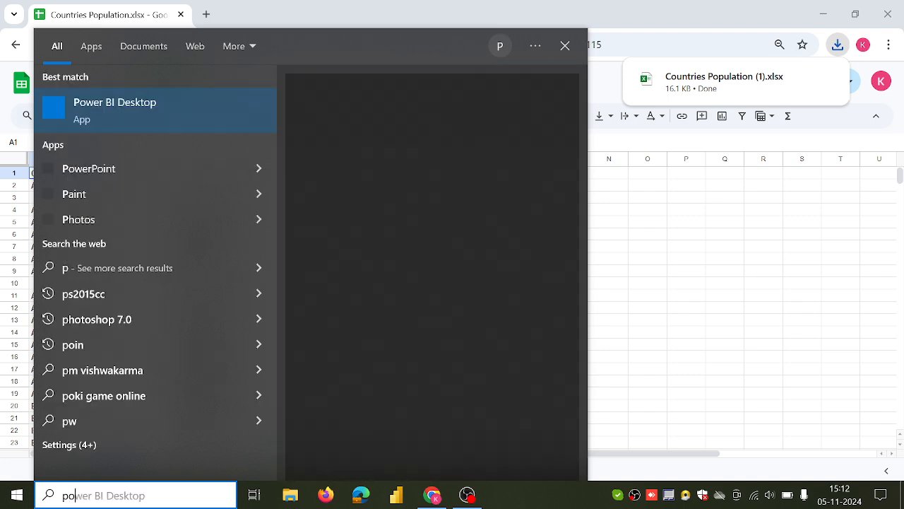
{"action": "left_click", "coordinate": [141, 118]}
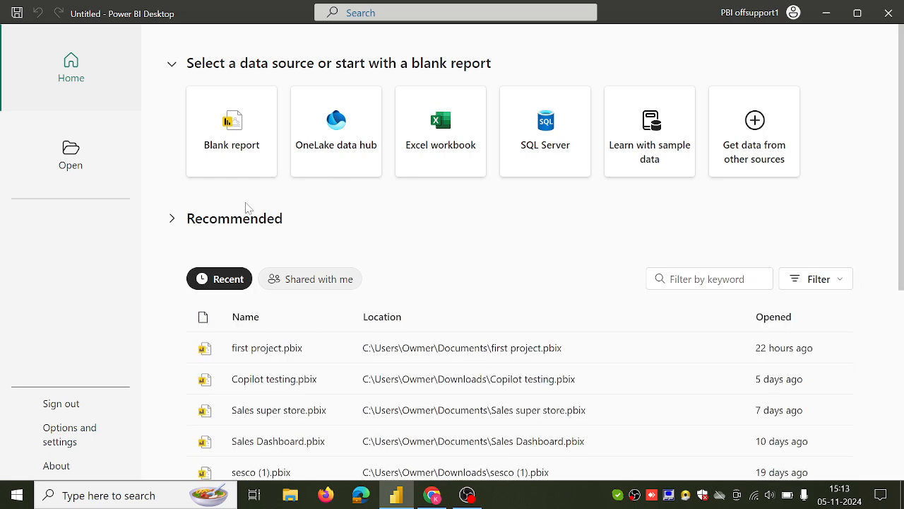
Start a blank report and connect to the Excel workbook Countries Population (1).xlsx from Downloads
{"action": "left_click", "coordinate": [246, 157]}
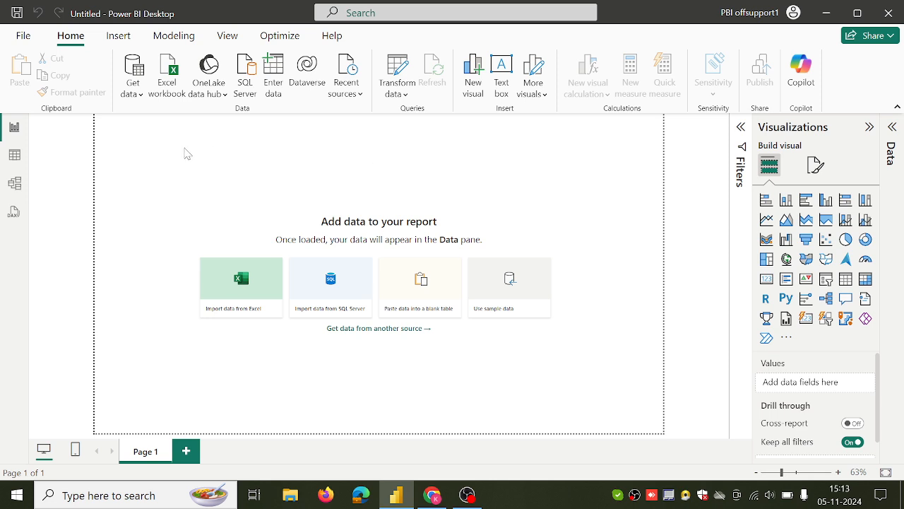
{"action": "left_click", "coordinate": [138, 93]}
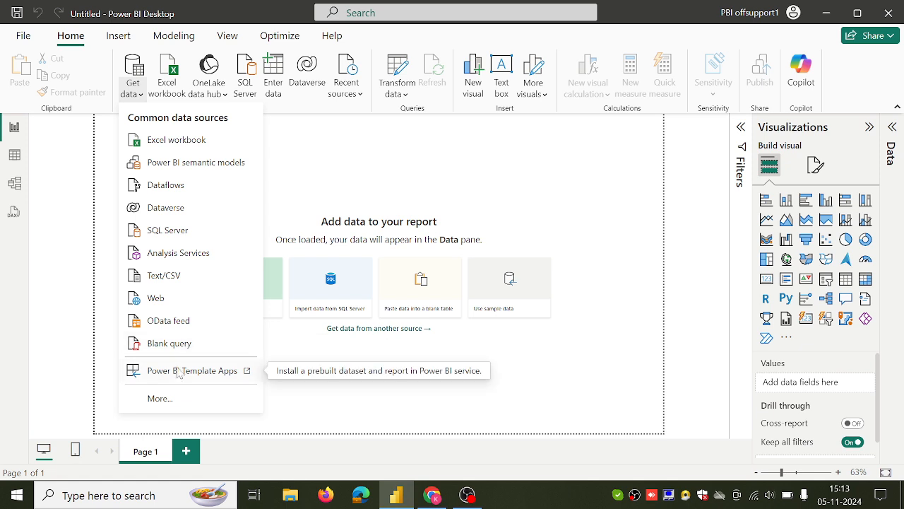
{"action": "left_click", "coordinate": [158, 398]}
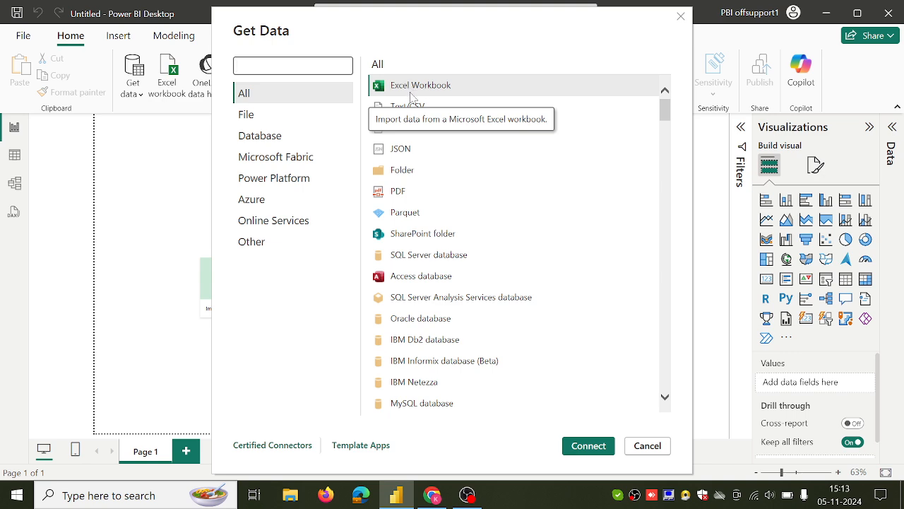
{"action": "left_click", "coordinate": [586, 450]}
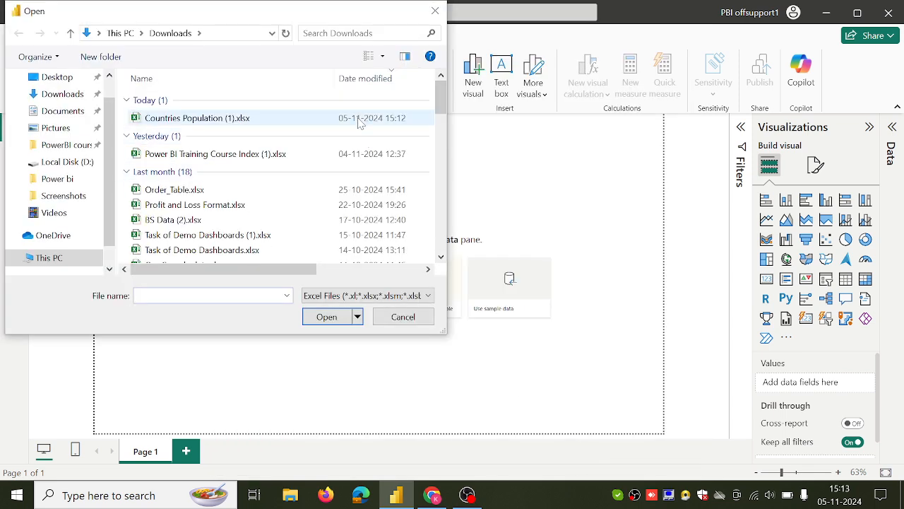
{"action": "left_click", "coordinate": [360, 120]}
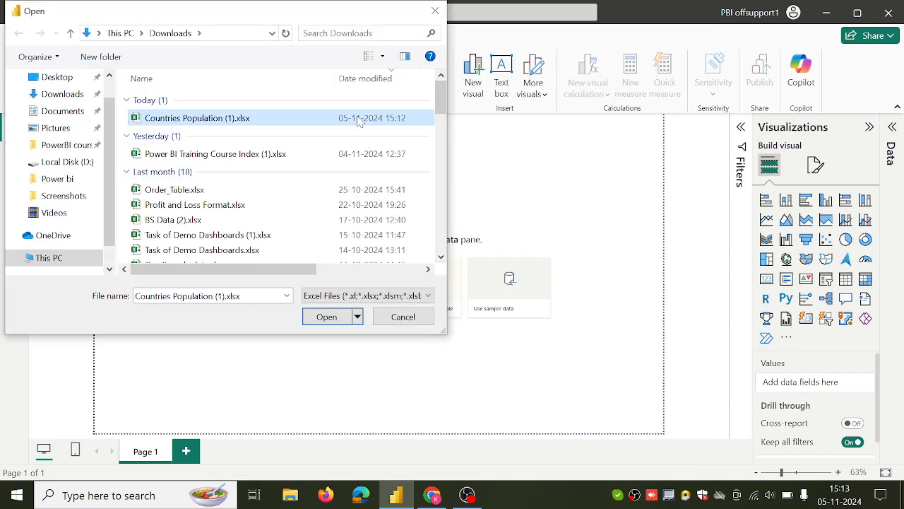
{"action": "left_click", "coordinate": [338, 324]}
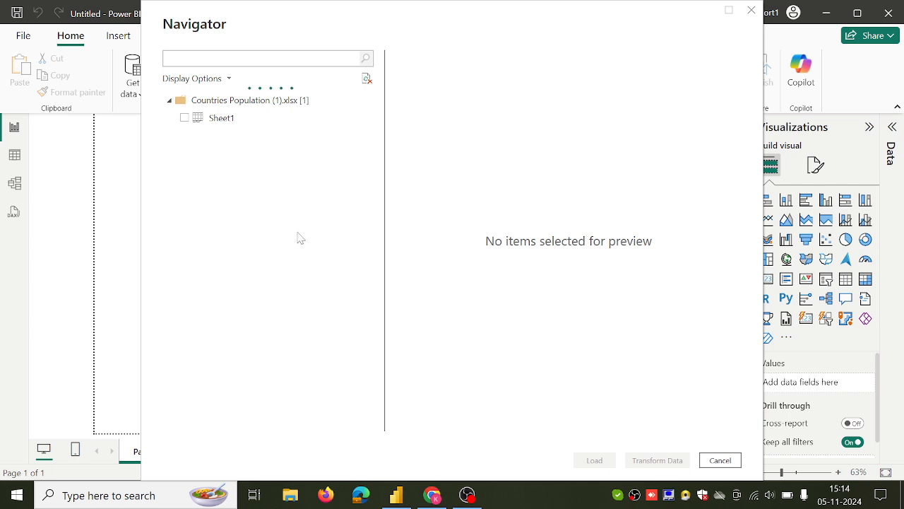
Select Sheet1 in the Navigator and open it for transformation in Power Query
{"action": "left_click", "coordinate": [236, 123]}
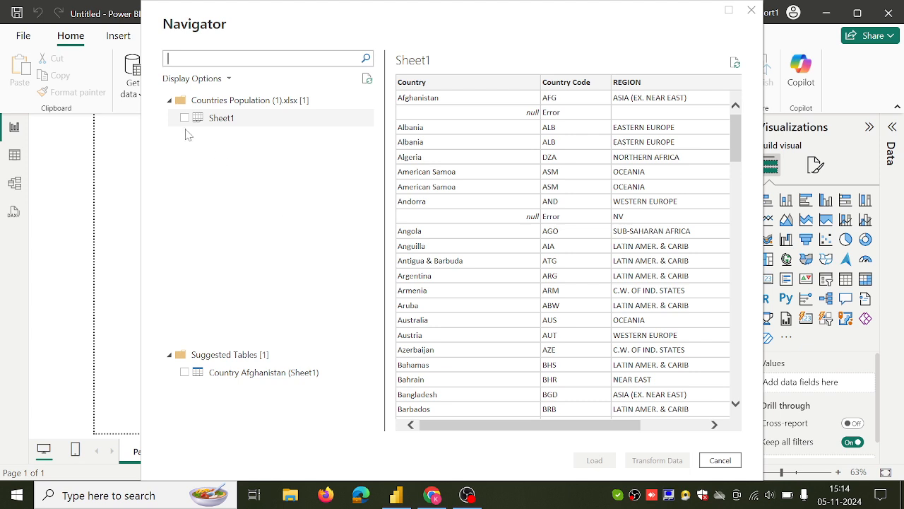
{"action": "left_click", "coordinate": [185, 119]}
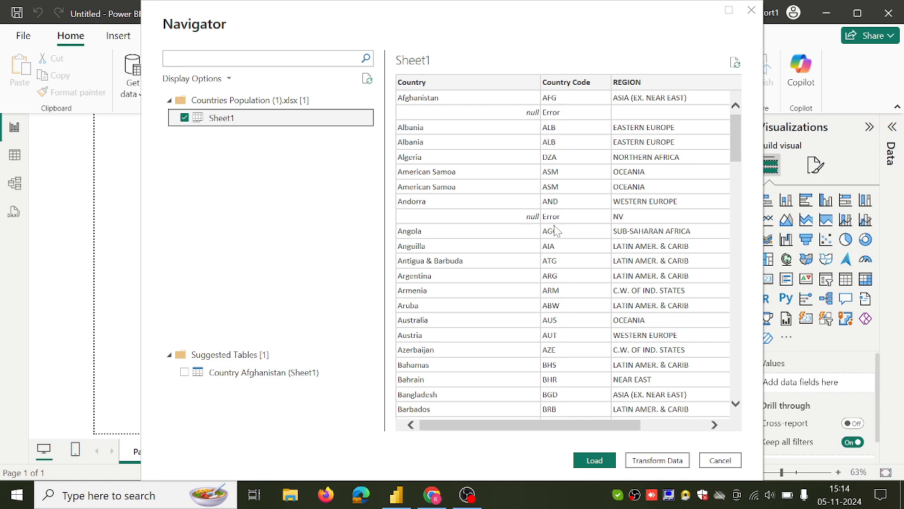
{"action": "left_click", "coordinate": [658, 460]}
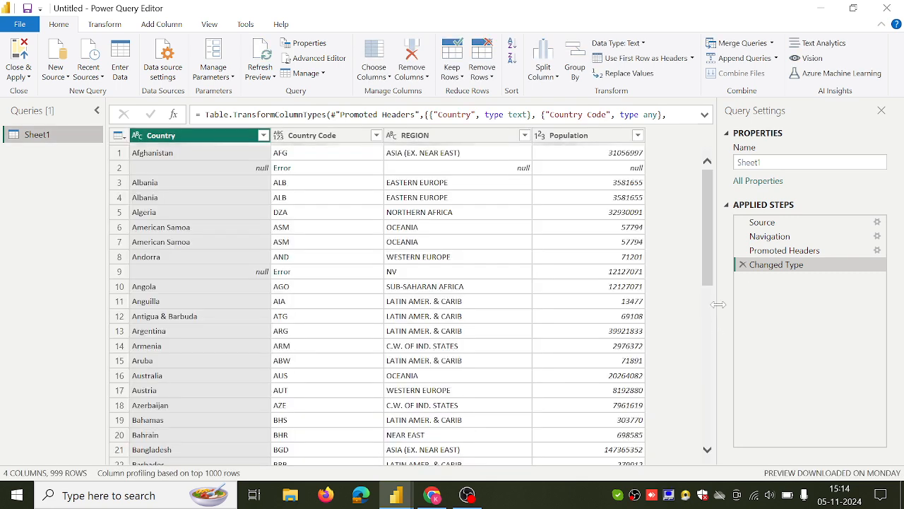
Delete the Changed Type and Promoted Headers applied steps, then use the first row as headers again
{"action": "left_click", "coordinate": [743, 265]}
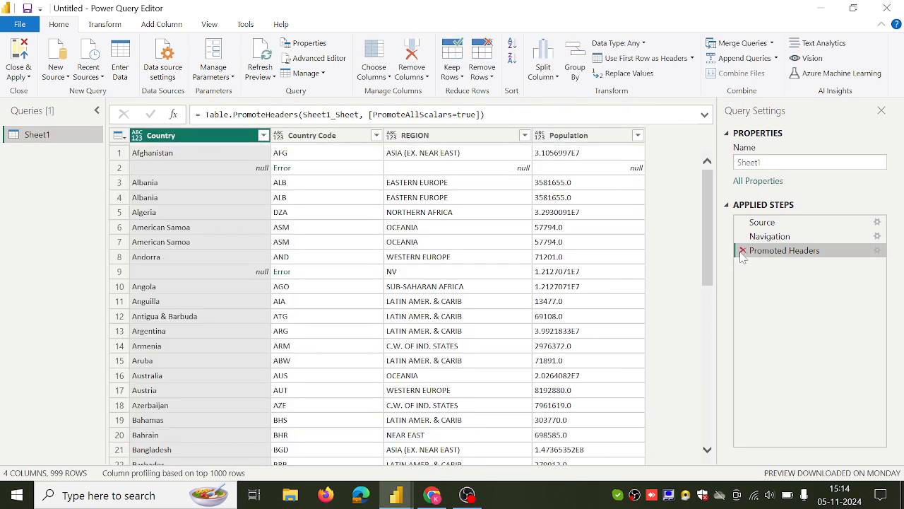
{"action": "left_click", "coordinate": [742, 250]}
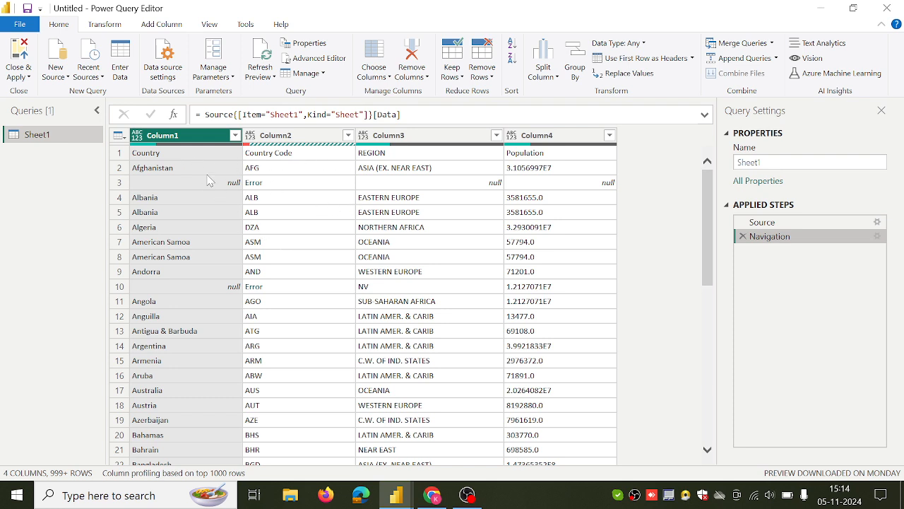
{"action": "left_click", "coordinate": [120, 152]}
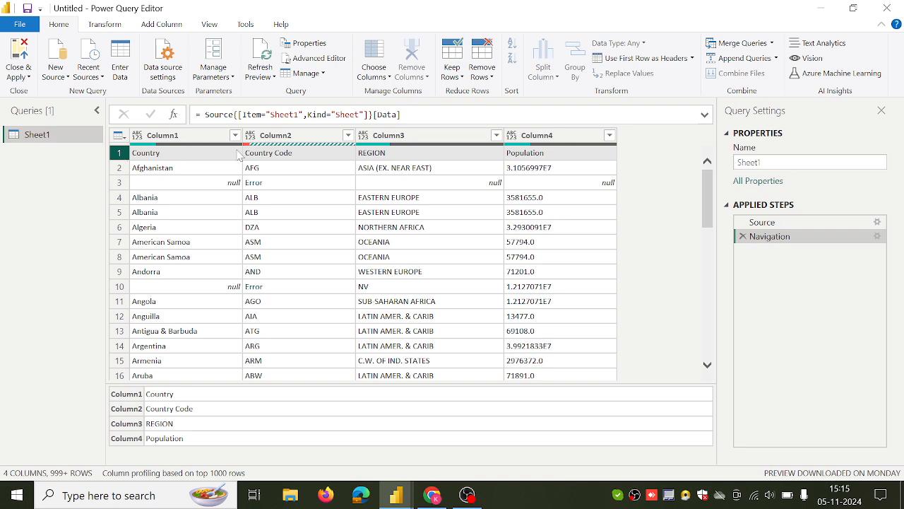
{"action": "left_click", "coordinate": [693, 58]}
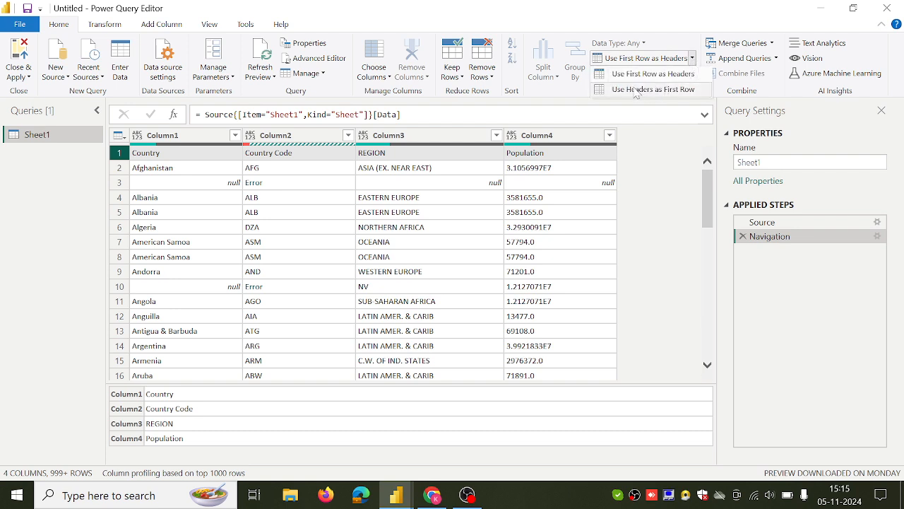
{"action": "left_click", "coordinate": [673, 74]}
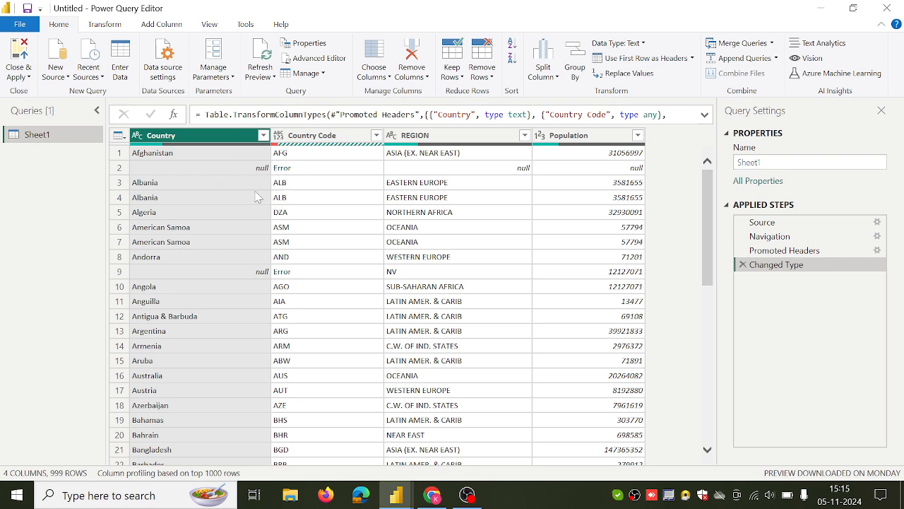
Remove the rows containing errors from the table
{"action": "left_click", "coordinate": [118, 169]}
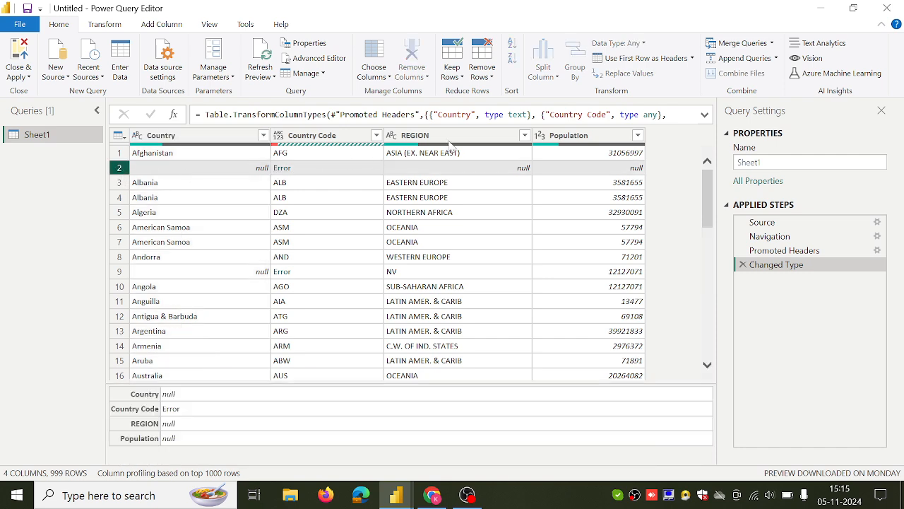
{"action": "left_click", "coordinate": [492, 79]}
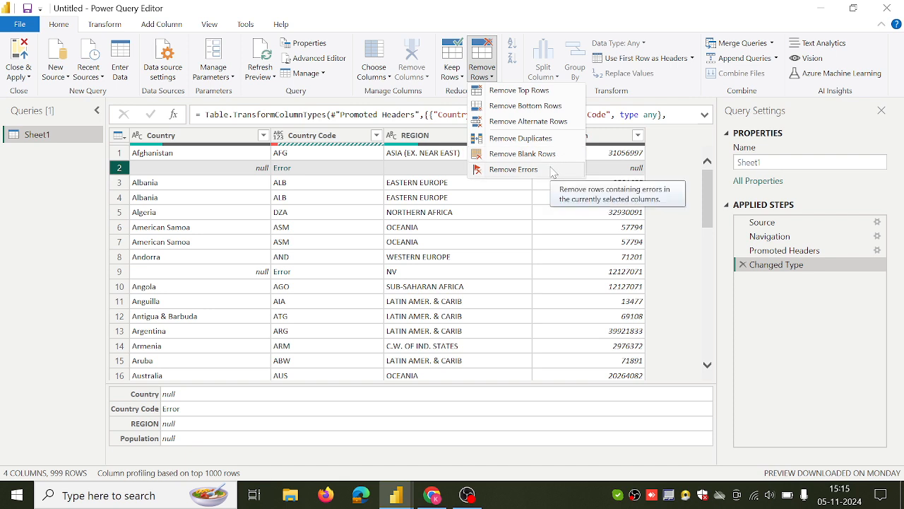
{"action": "left_click", "coordinate": [529, 169]}
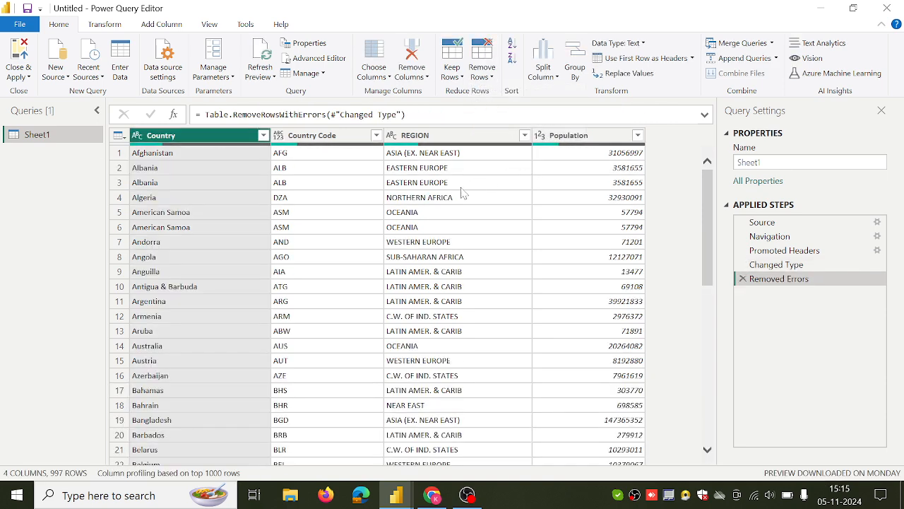
Close the Power Query Editor and apply the changes
{"action": "scroll", "coordinate": [359, 252], "scroll_direction": "down", "scroll_amount": 5}
{"action": "scroll", "coordinate": [359, 252], "scroll_direction": "down", "scroll_amount": 8}
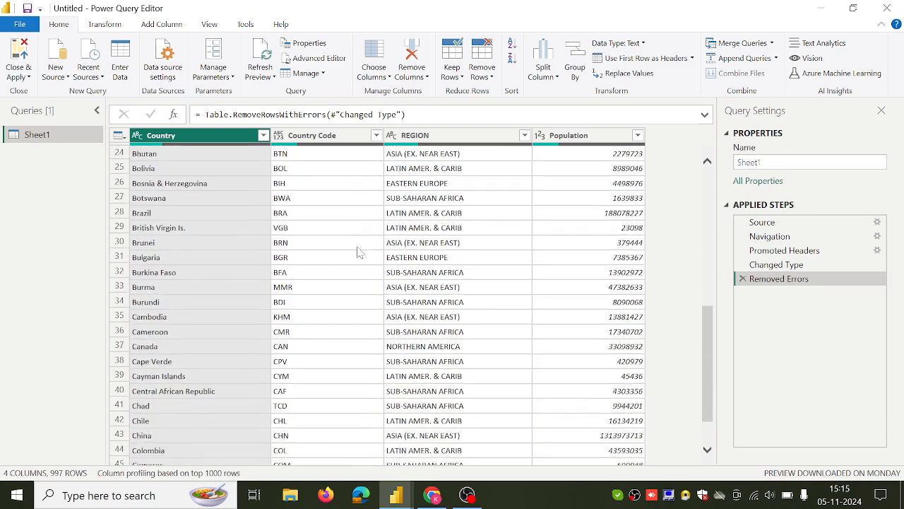
{"action": "scroll", "coordinate": [358, 252], "scroll_direction": "up", "scroll_amount": 12}
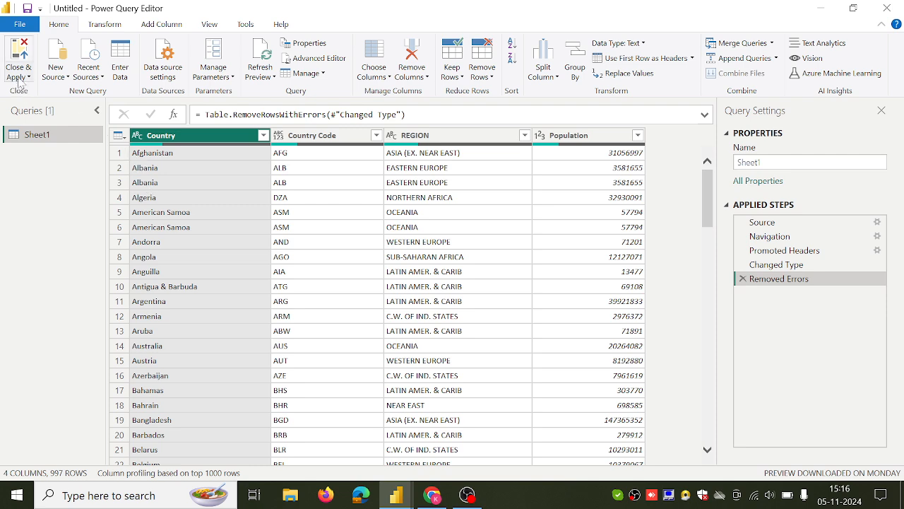
{"action": "left_click", "coordinate": [25, 59]}
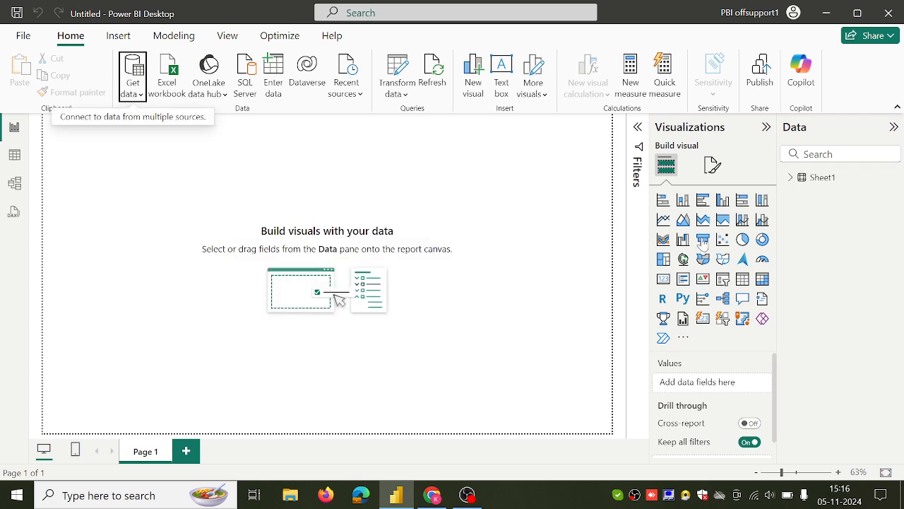
Expand Sheet1's fields and browse the table, model and report views
{"action": "left_click", "coordinate": [792, 181]}
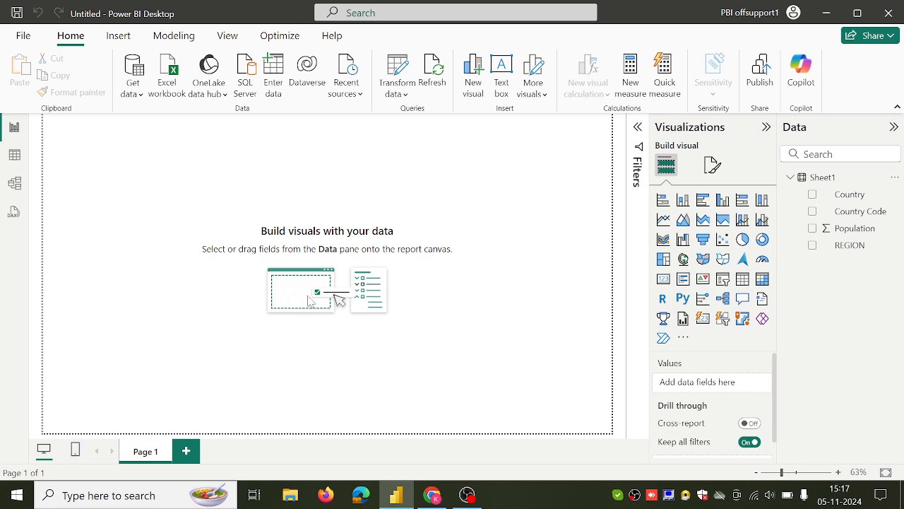
{"action": "left_click", "coordinate": [12, 157]}
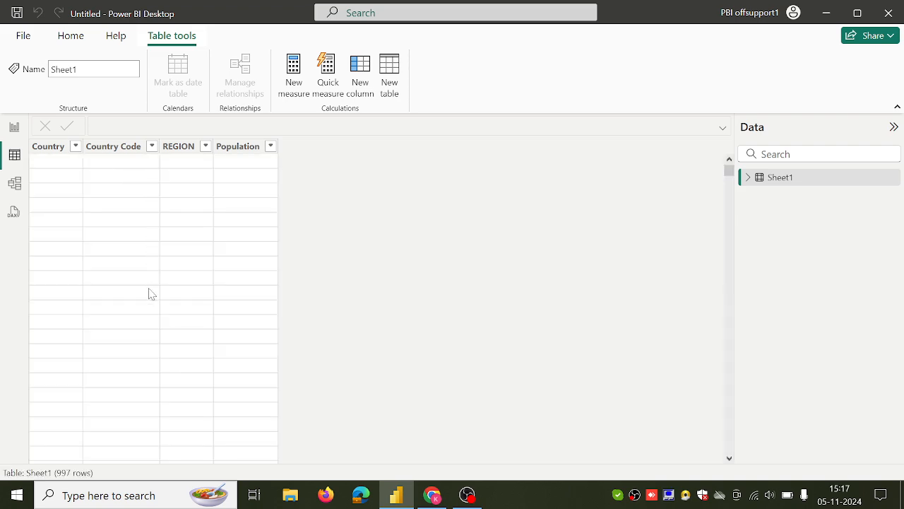
{"action": "left_click", "coordinate": [15, 186]}
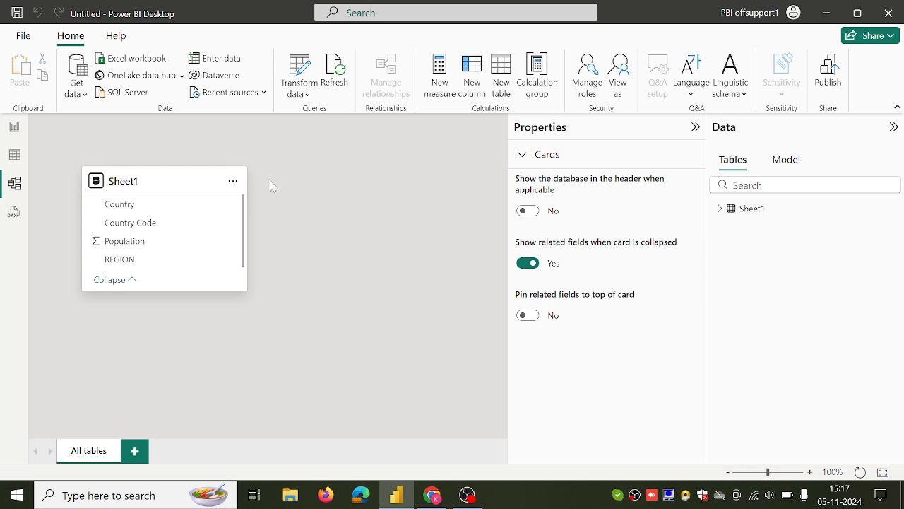
{"action": "left_click", "coordinate": [15, 133]}
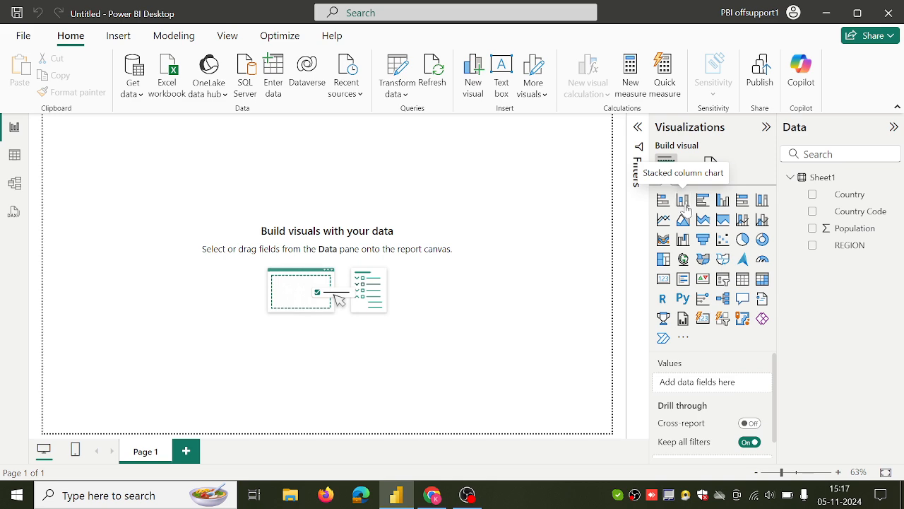
Insert a stacked column chart on the report page, enlarge it and move it toward the canvas centre
{"action": "left_click", "coordinate": [684, 201]}
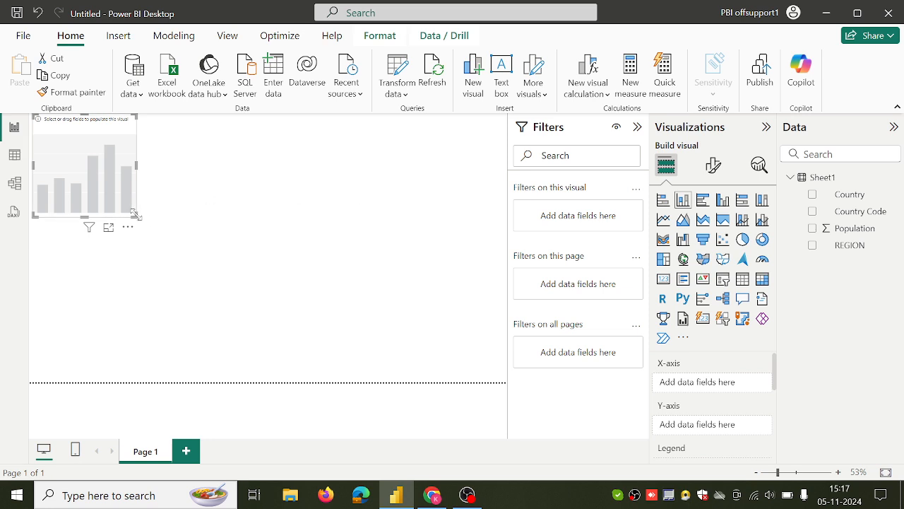
{"action": "left_click_drag", "start_coordinate": [135, 214], "coordinate": [330, 292]}
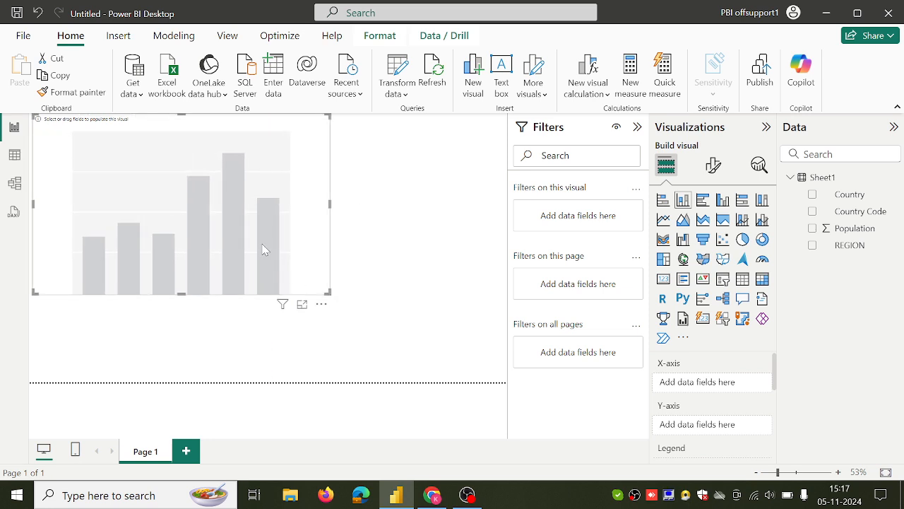
{"action": "left_click_drag", "start_coordinate": [258, 247], "coordinate": [338, 276]}
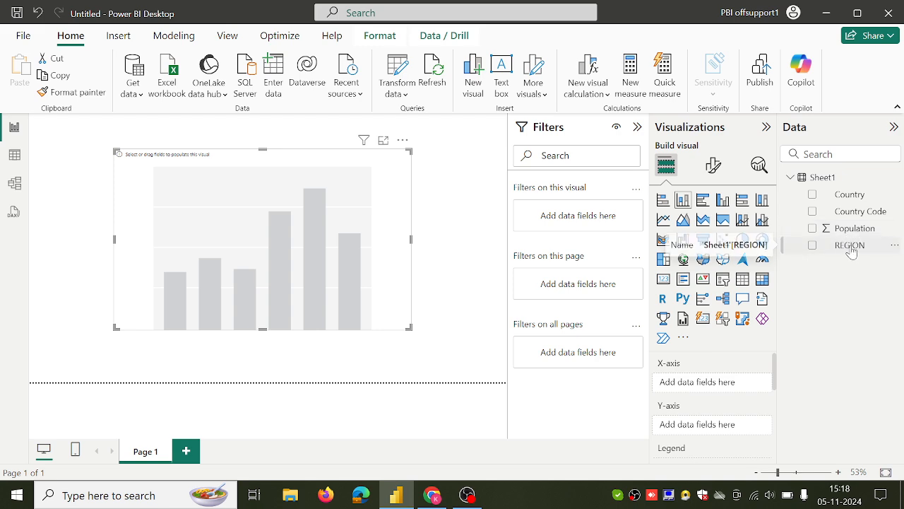
Place the REGION field on the chart's X-axis
{"action": "left_click_drag", "start_coordinate": [853, 252], "coordinate": [731, 390]}
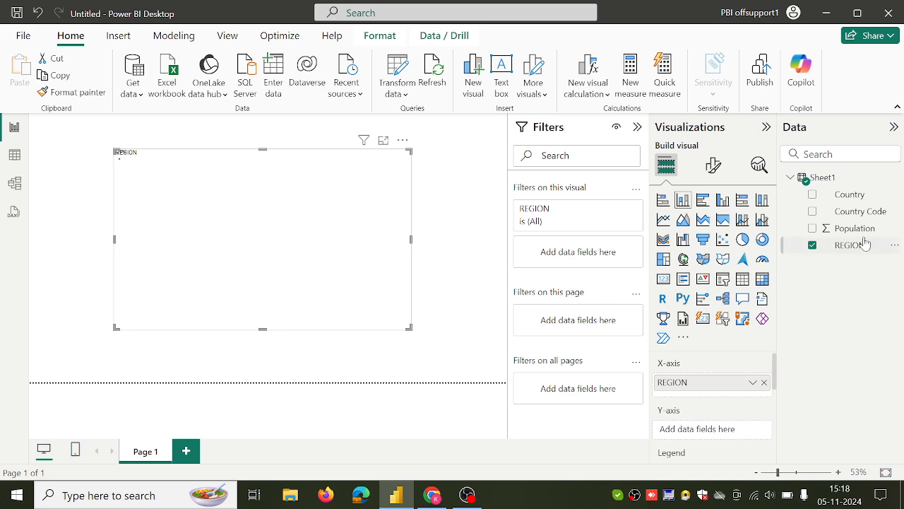
Add Population to the chart's Y-axis and widen the chart across the canvas
{"action": "left_click_drag", "start_coordinate": [857, 241], "coordinate": [736, 443]}
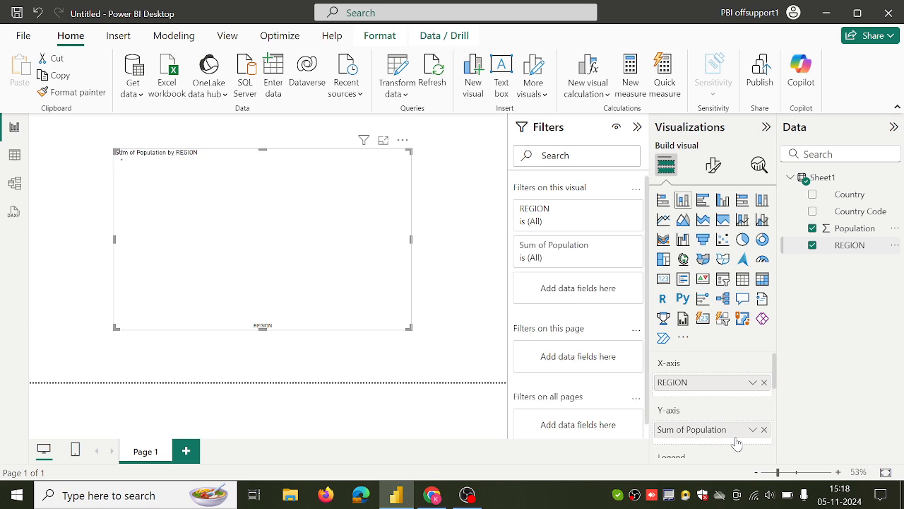
{"action": "left_click", "coordinate": [637, 127]}
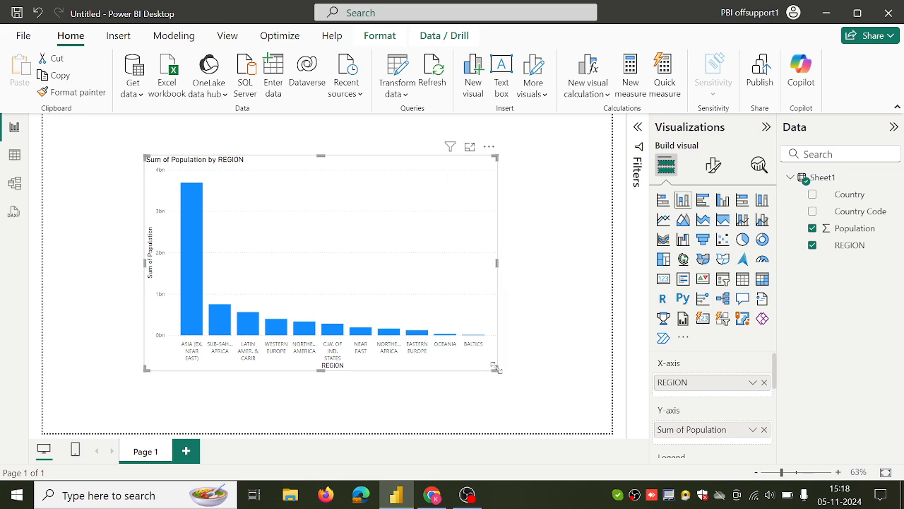
{"action": "left_click_drag", "start_coordinate": [496, 368], "coordinate": [589, 383]}
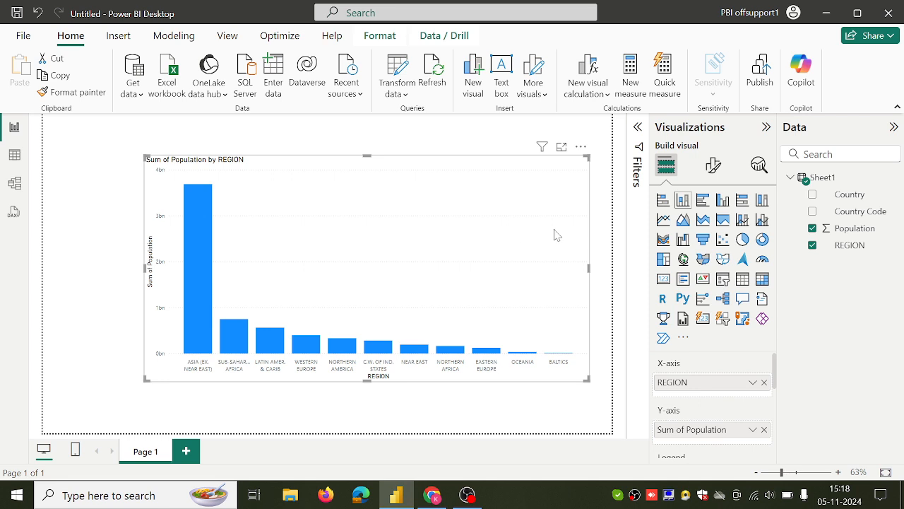
Switch the visual to a pie chart, then to a clustered bar chart
{"action": "left_click", "coordinate": [740, 242]}
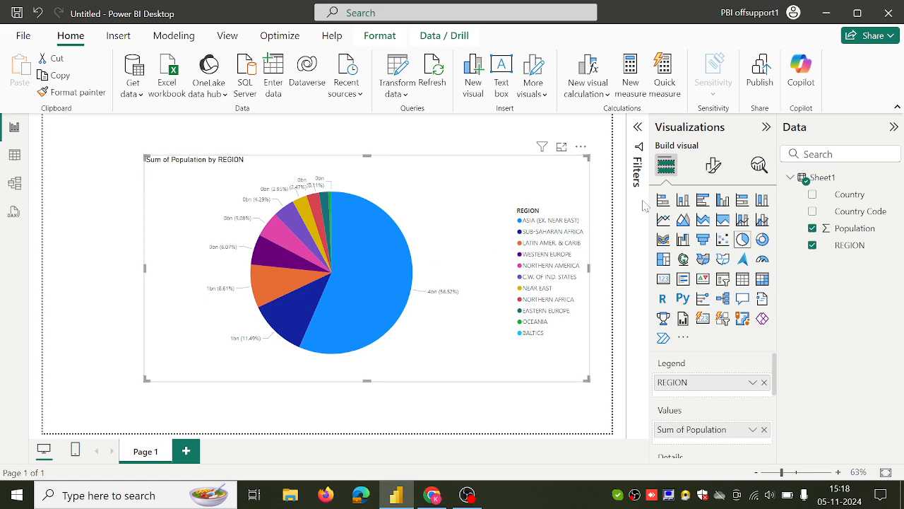
{"action": "left_click", "coordinate": [703, 201]}
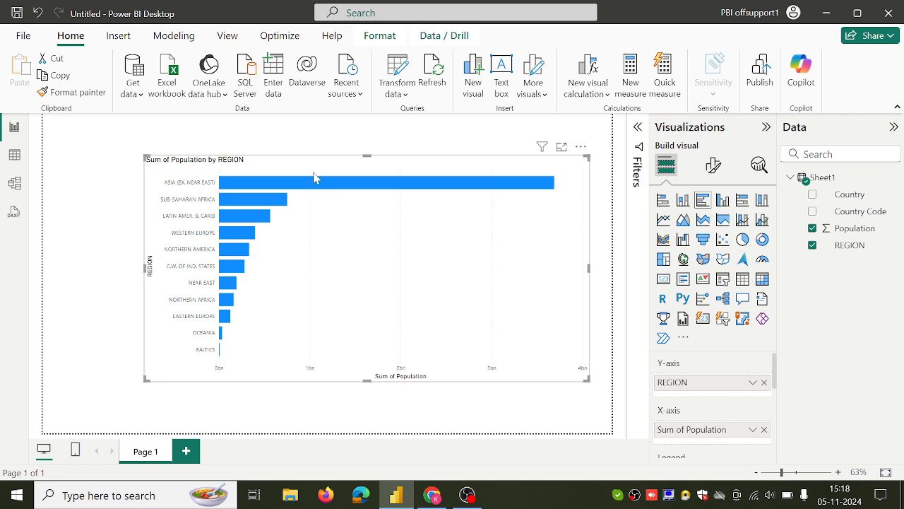
Save the report as power bi project.pbix
{"action": "left_click", "coordinate": [23, 37]}
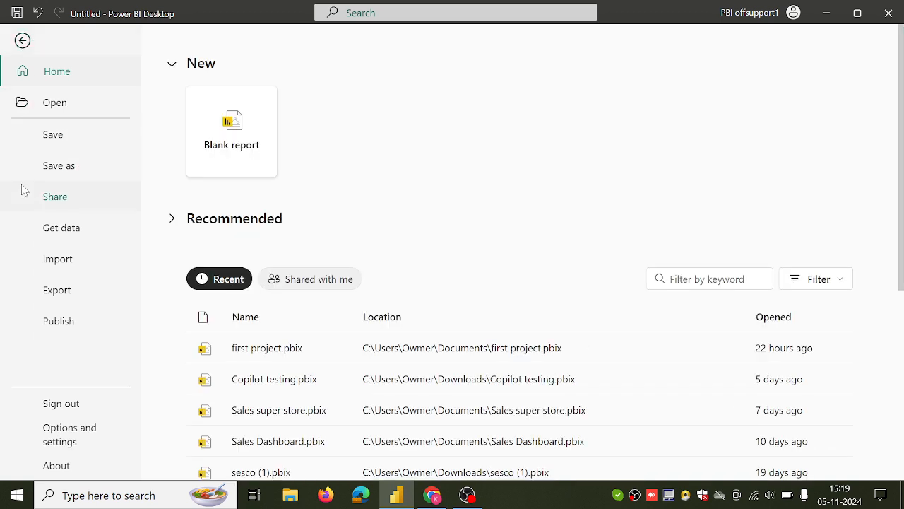
{"action": "left_click", "coordinate": [64, 177]}
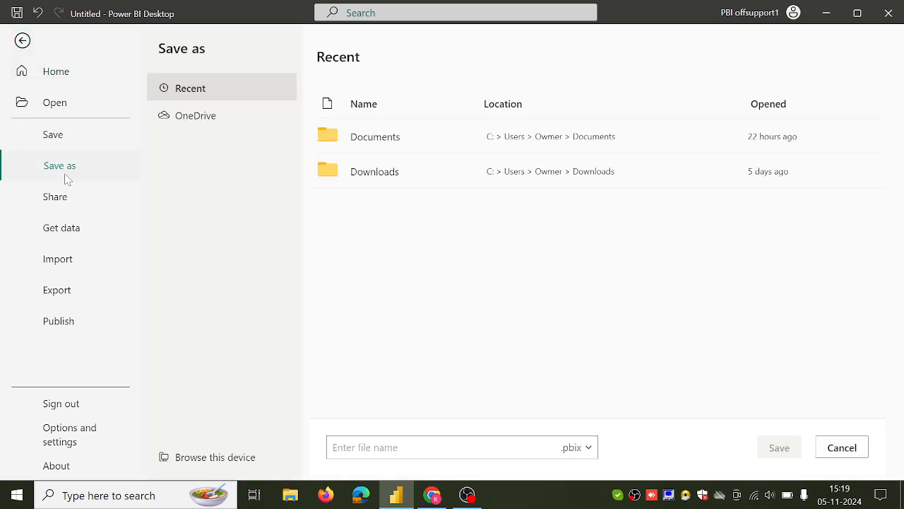
{"action": "left_click", "coordinate": [382, 448]}
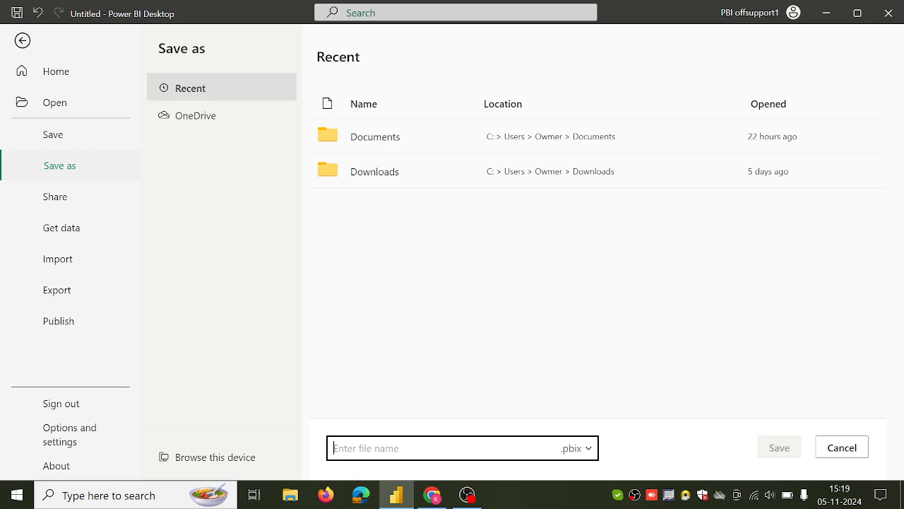
{"action": "type", "text": "f"}
{"action": "key", "text": "BackSpace"}
{"action": "type", "text": "power bi project"}
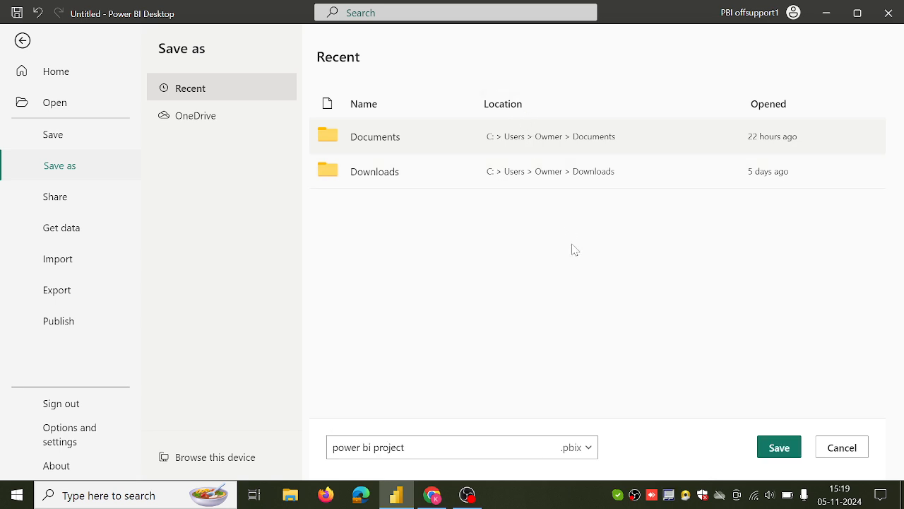
{"action": "left_click", "coordinate": [786, 454]}
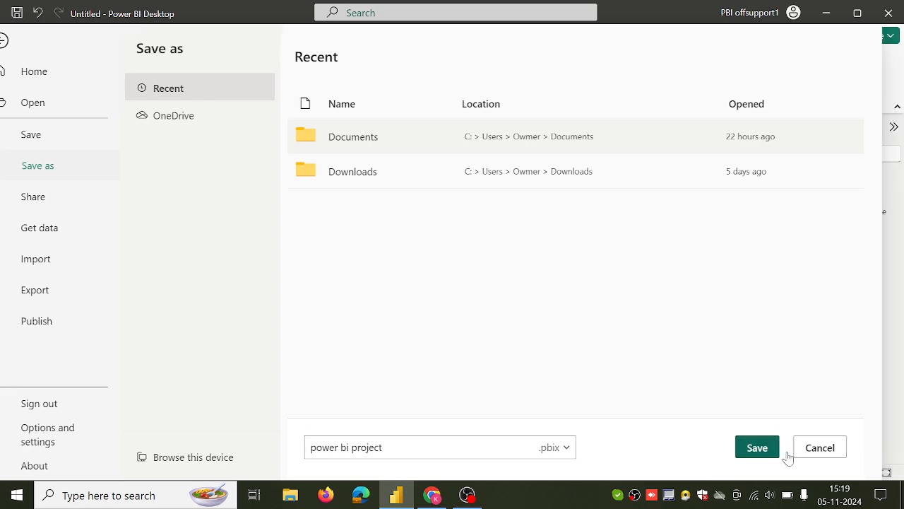